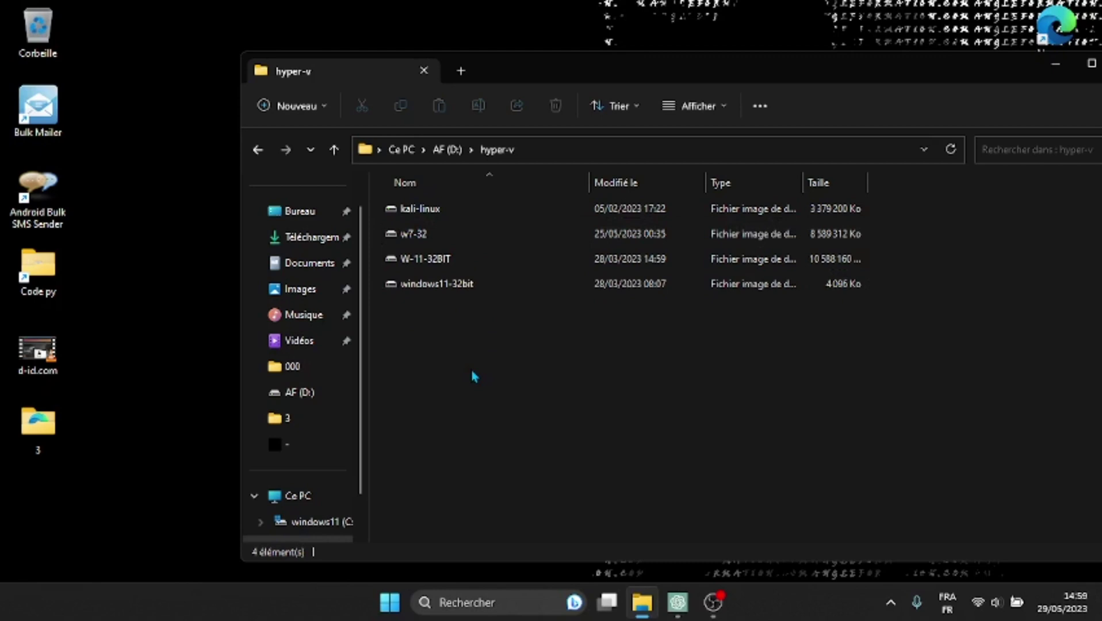
- Search Windows for "hyp" and open the dialog for turning Windows features on or off
left_click(467, 601)
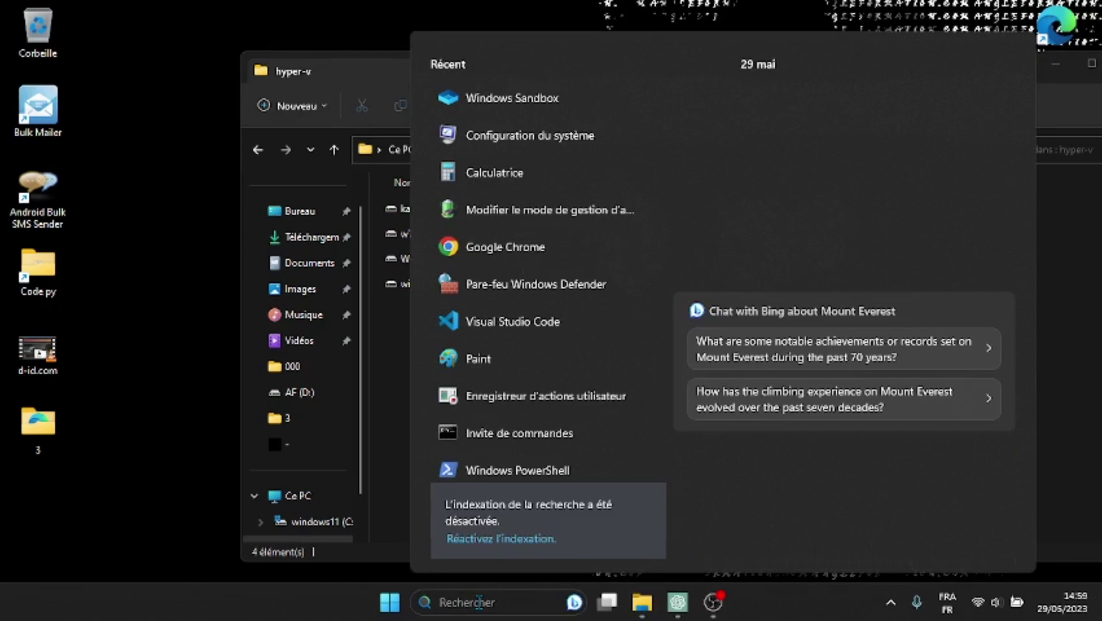
type("h")
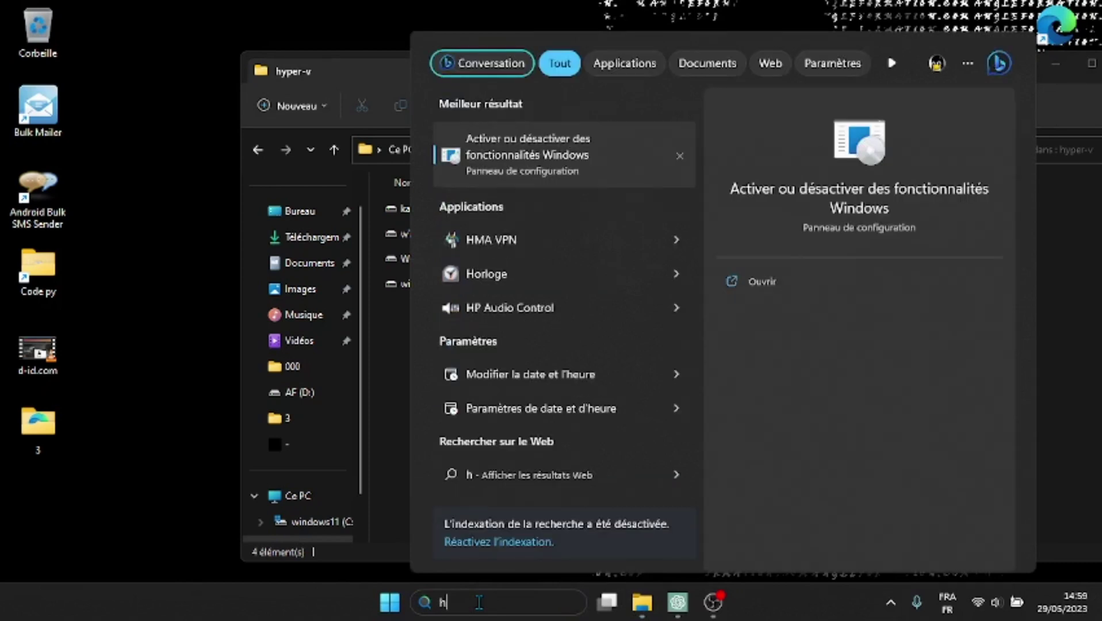
type("y")
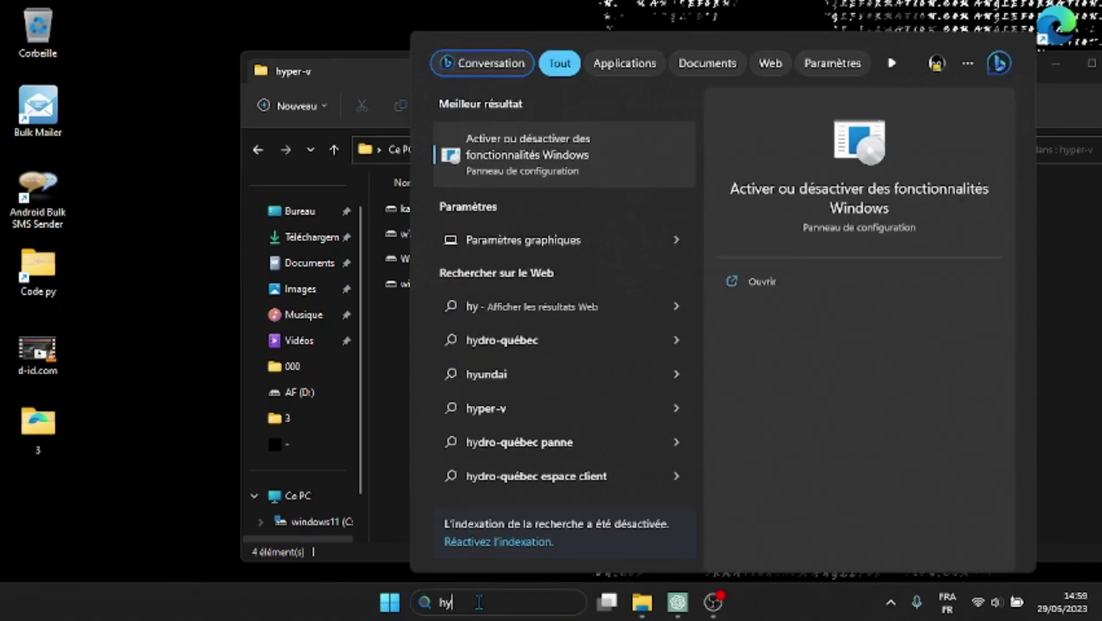
type("p")
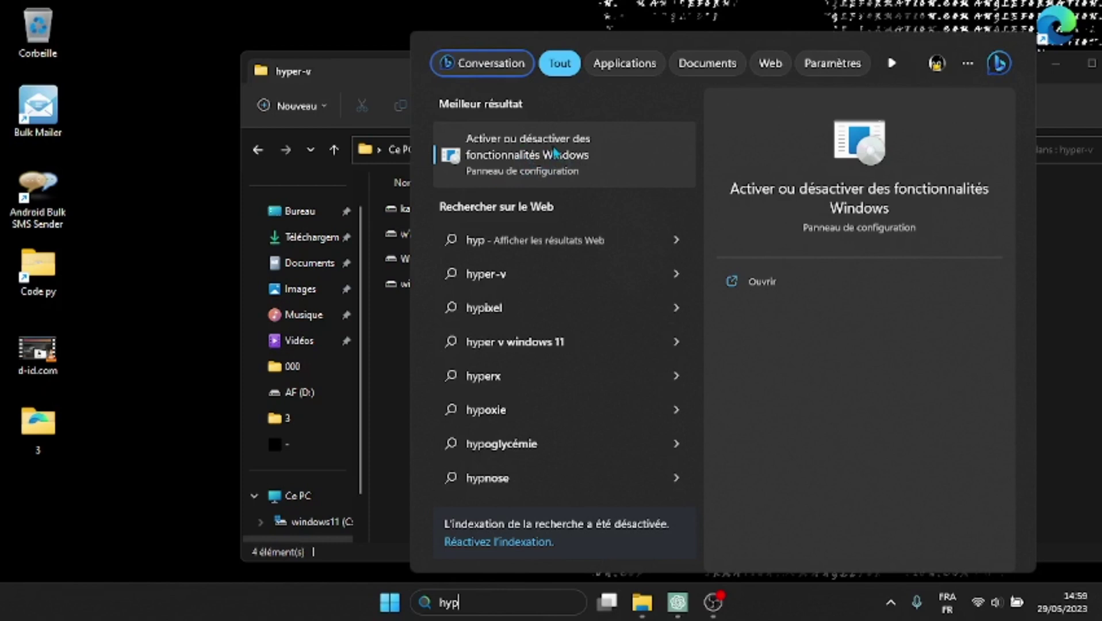
left_click(519, 153)
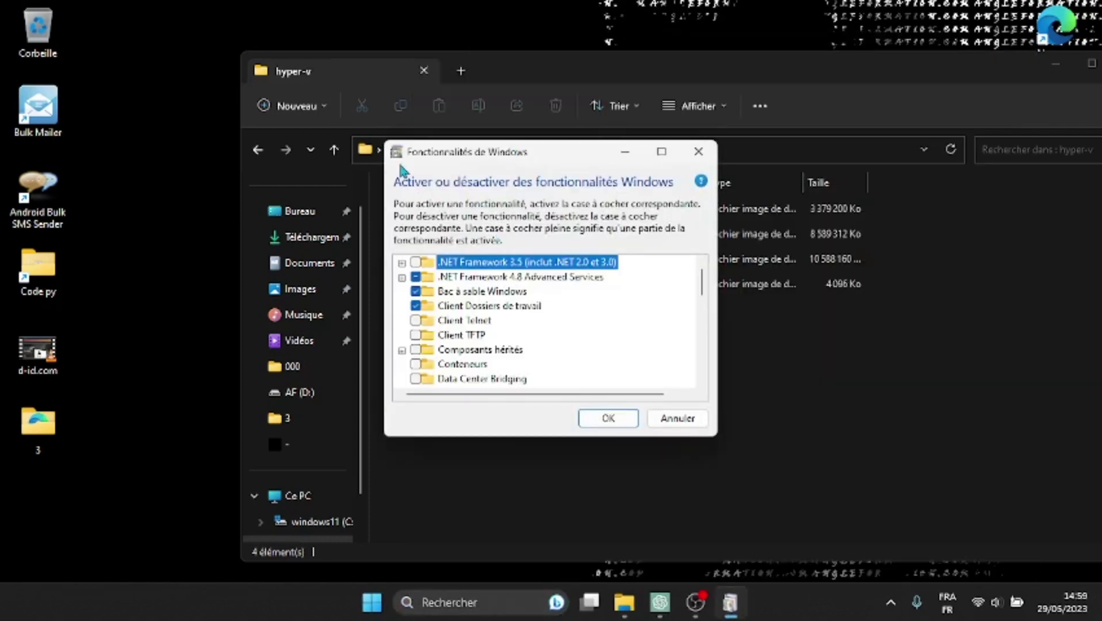
- Enable the Hyper-V feature with its administration tools and platform components, and apply the change
left_click_drag(384, 141, 121, 11)
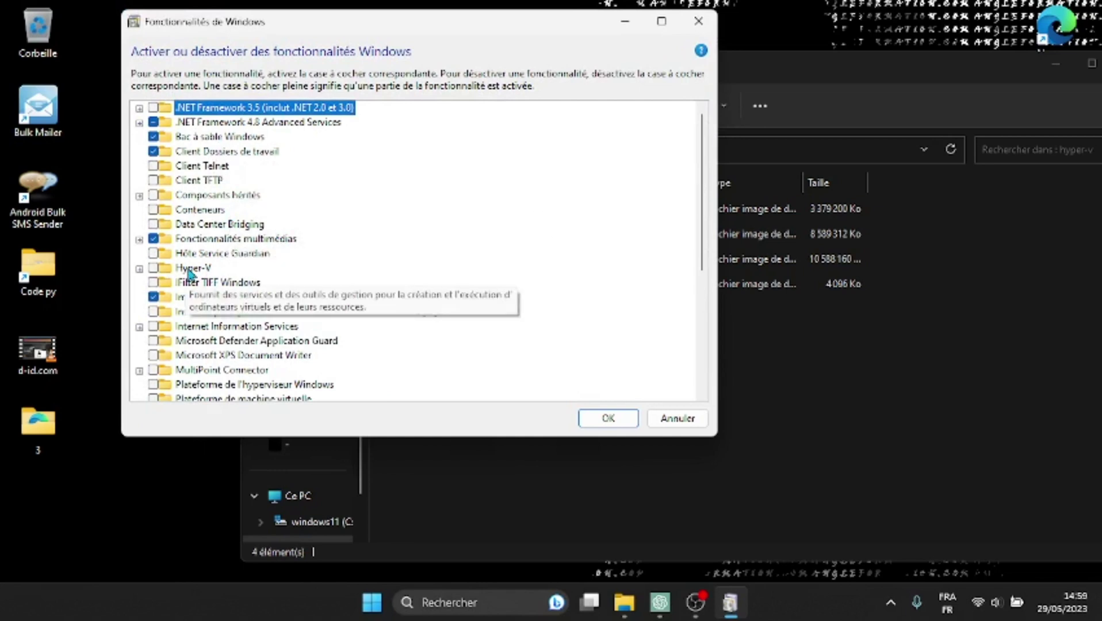
left_click(206, 270)
left_click(153, 269)
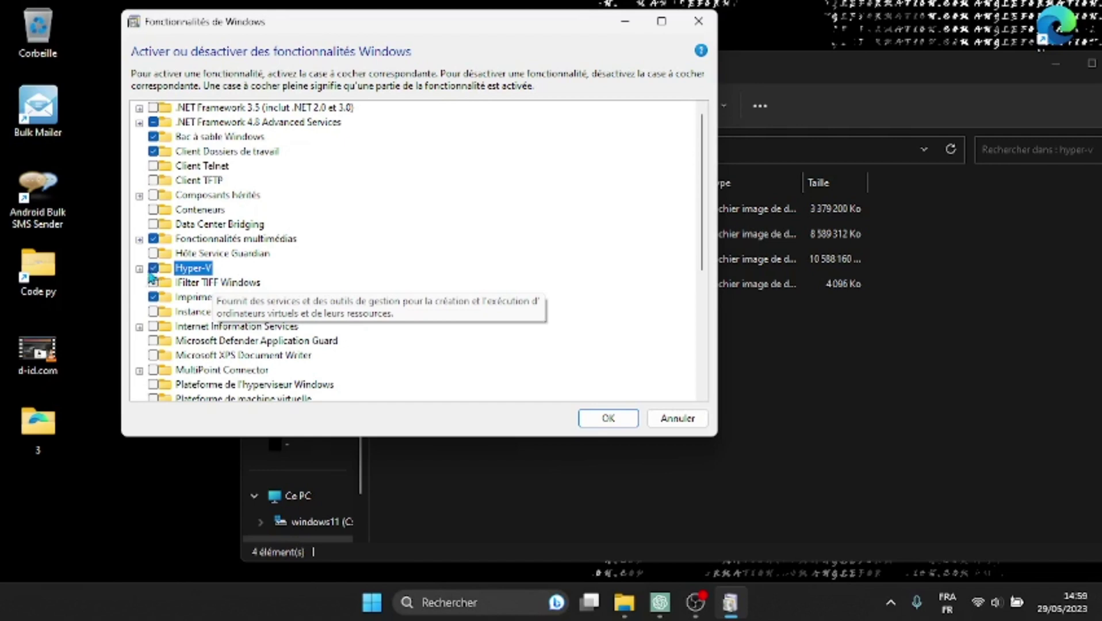
left_click(139, 268)
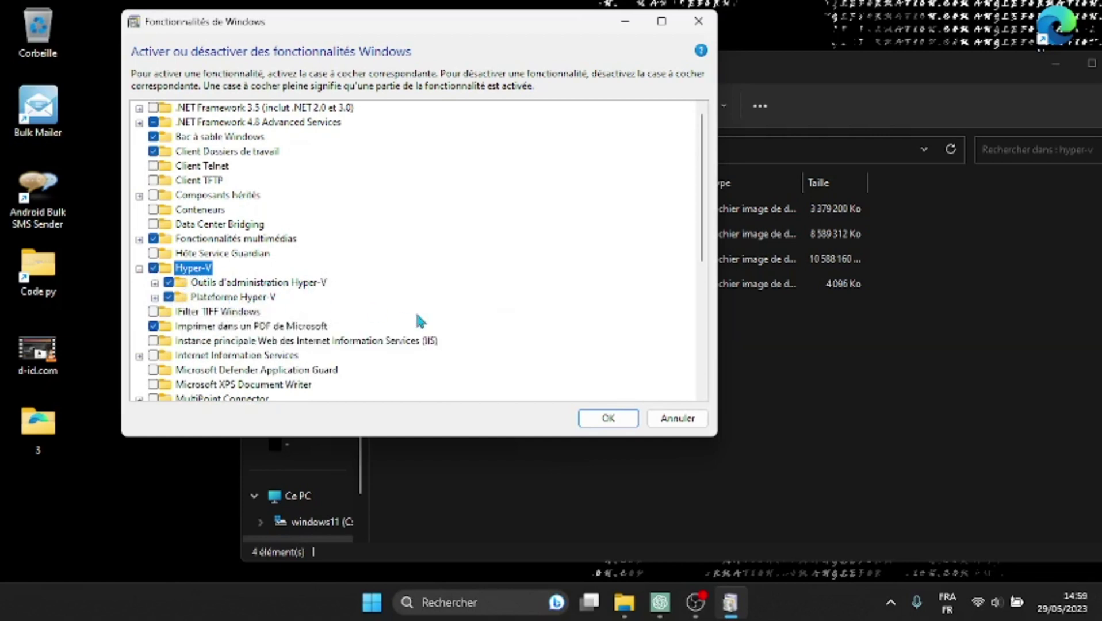
left_click(609, 420)
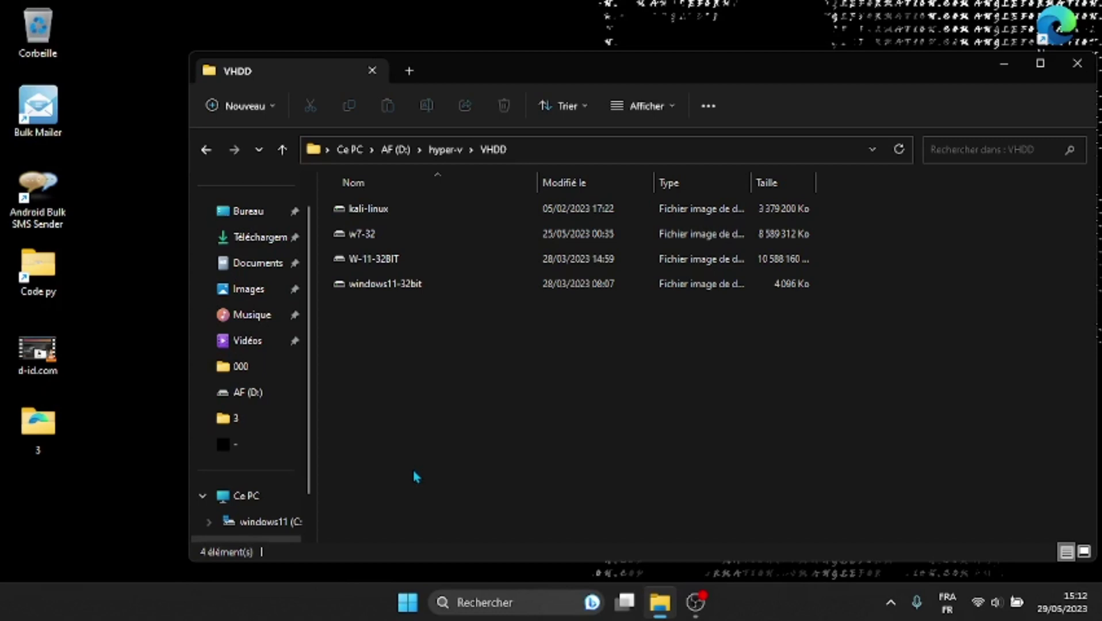
- Launch Gestionnaire Hyper-V from the Windows search and select the local server LAPTOP-THR
left_click(489, 605)
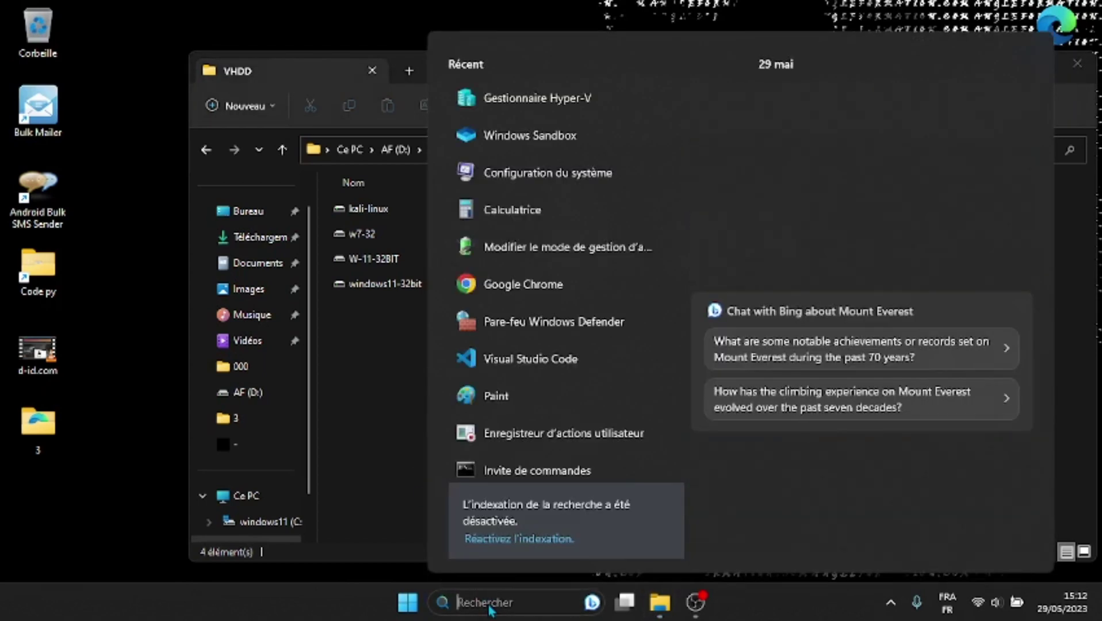
type("HY")
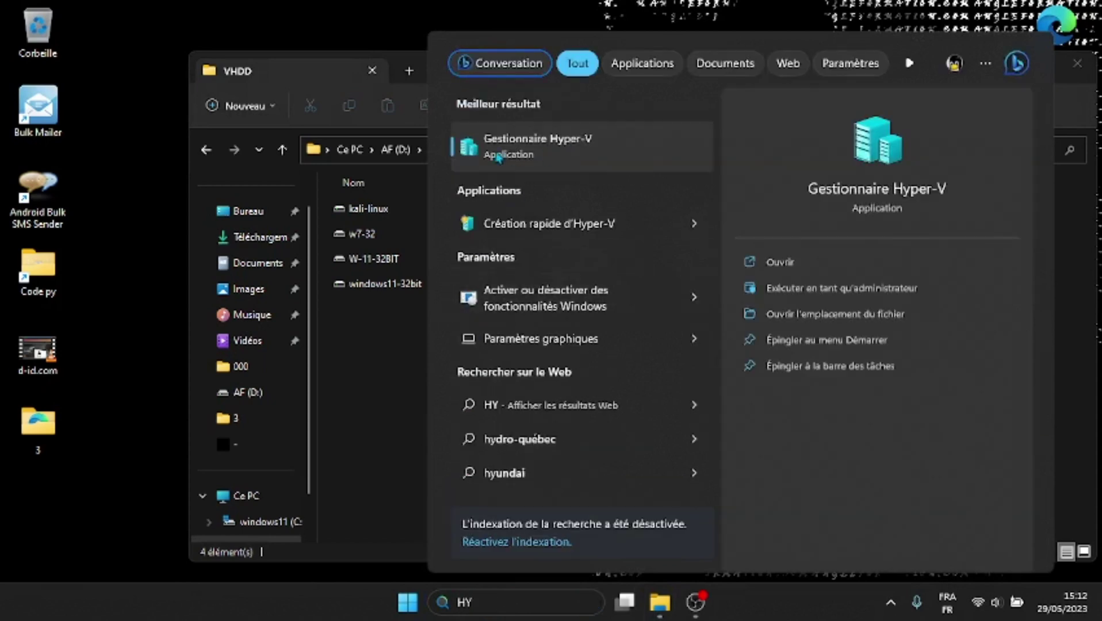
left_click(563, 153)
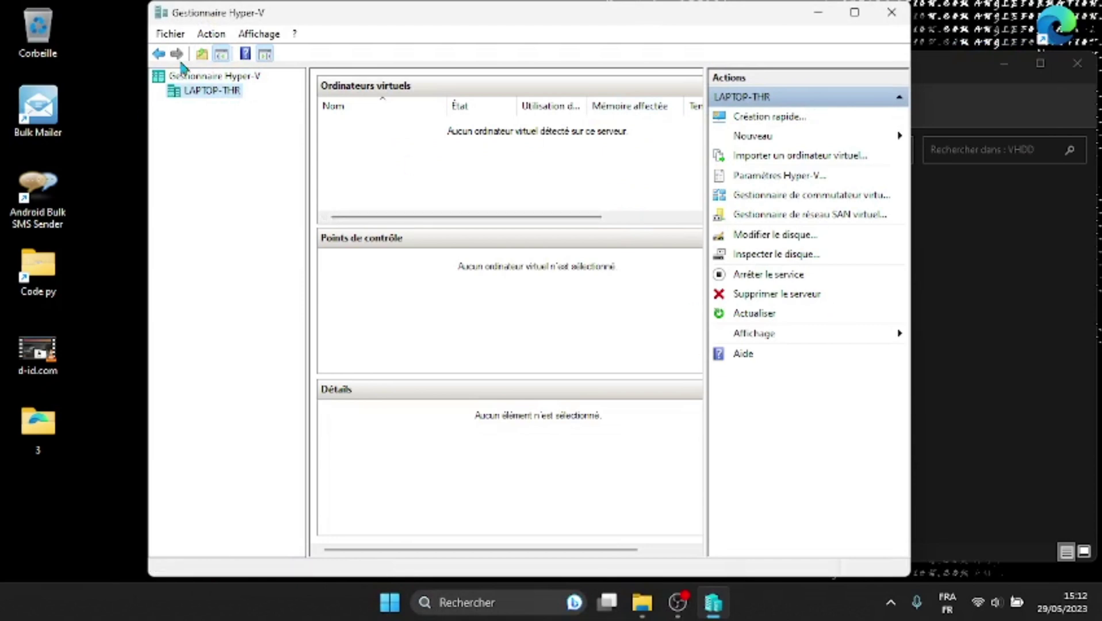
left_click(194, 77)
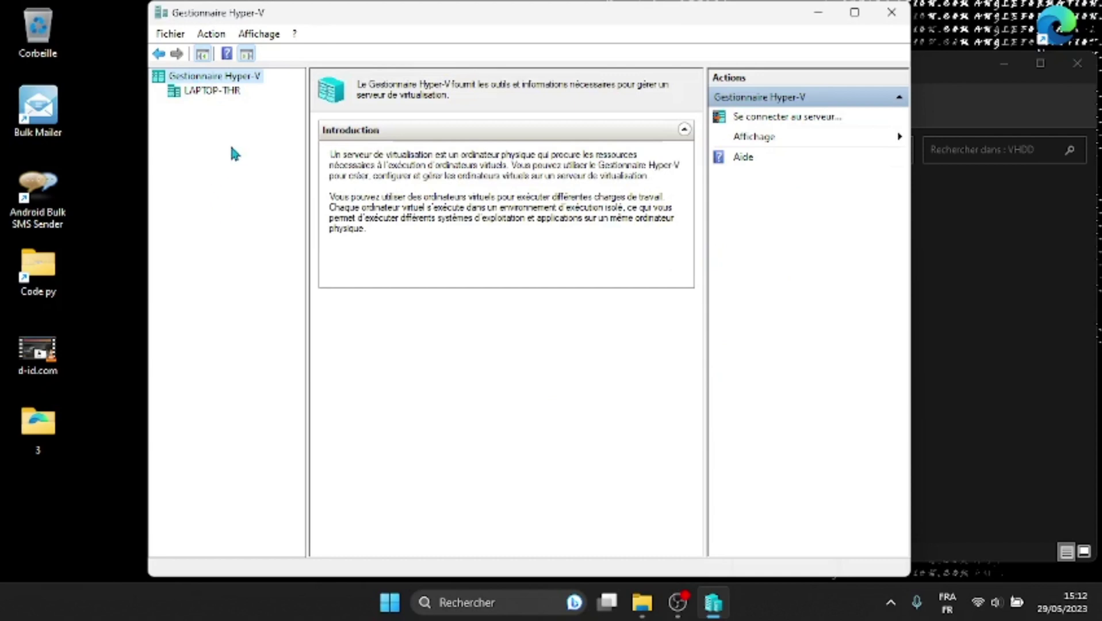
left_click(217, 94)
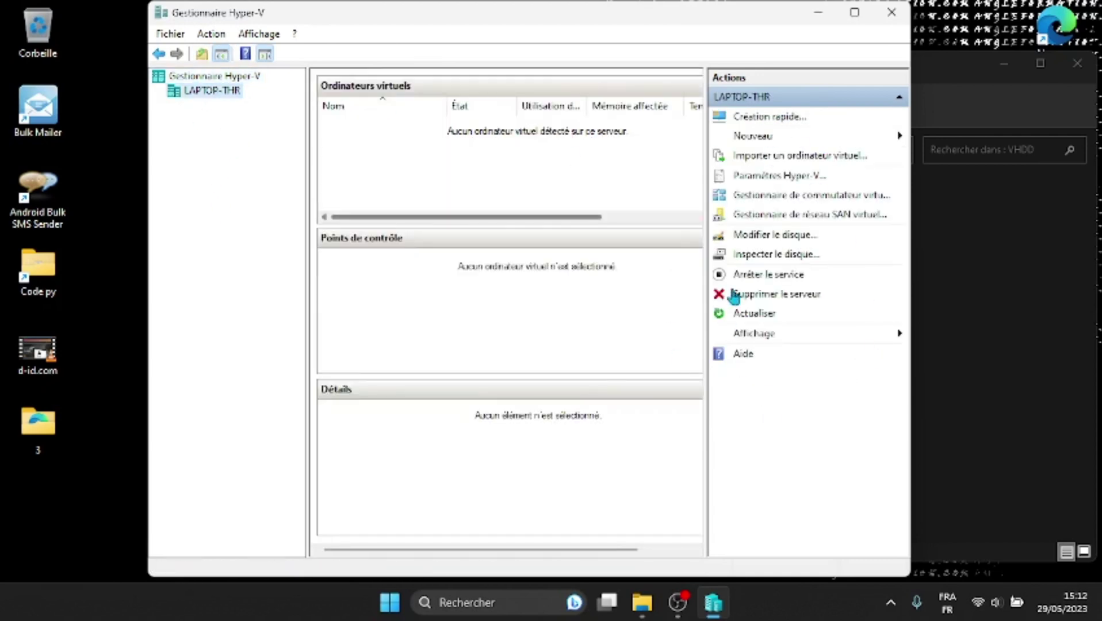
- Start creating a new virtual machine on the local server and name it WIN
left_click(763, 138)
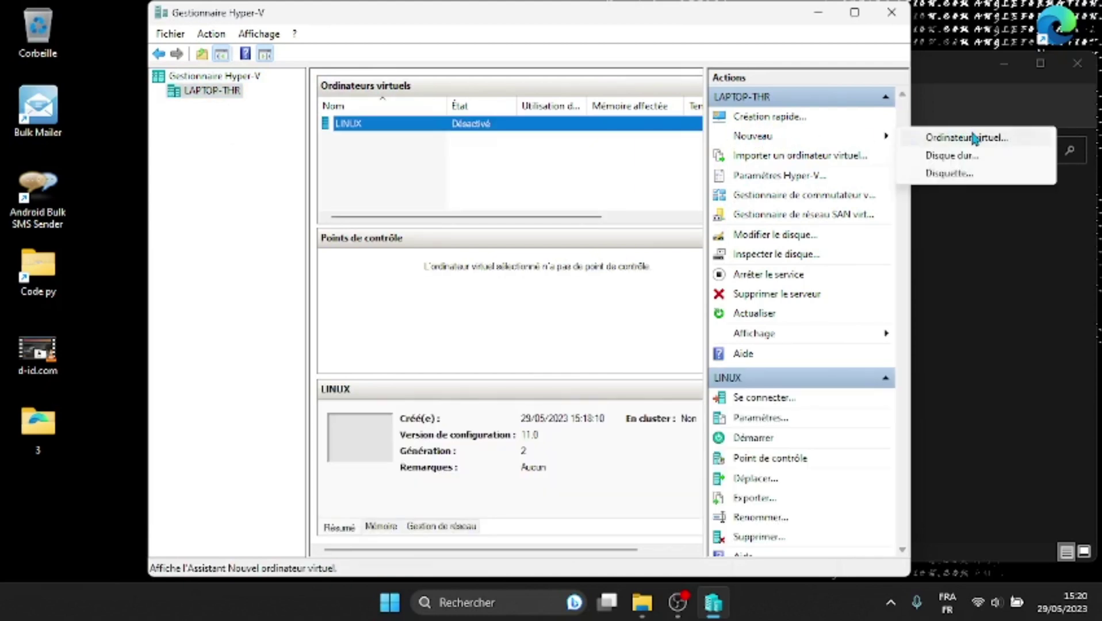
left_click(974, 138)
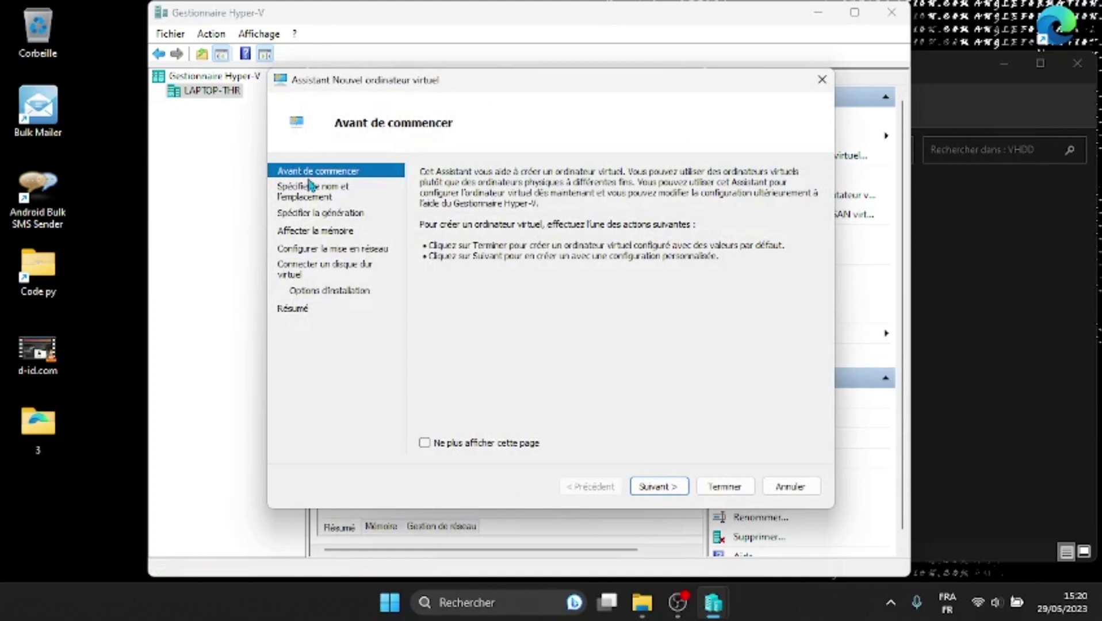
left_click(314, 191)
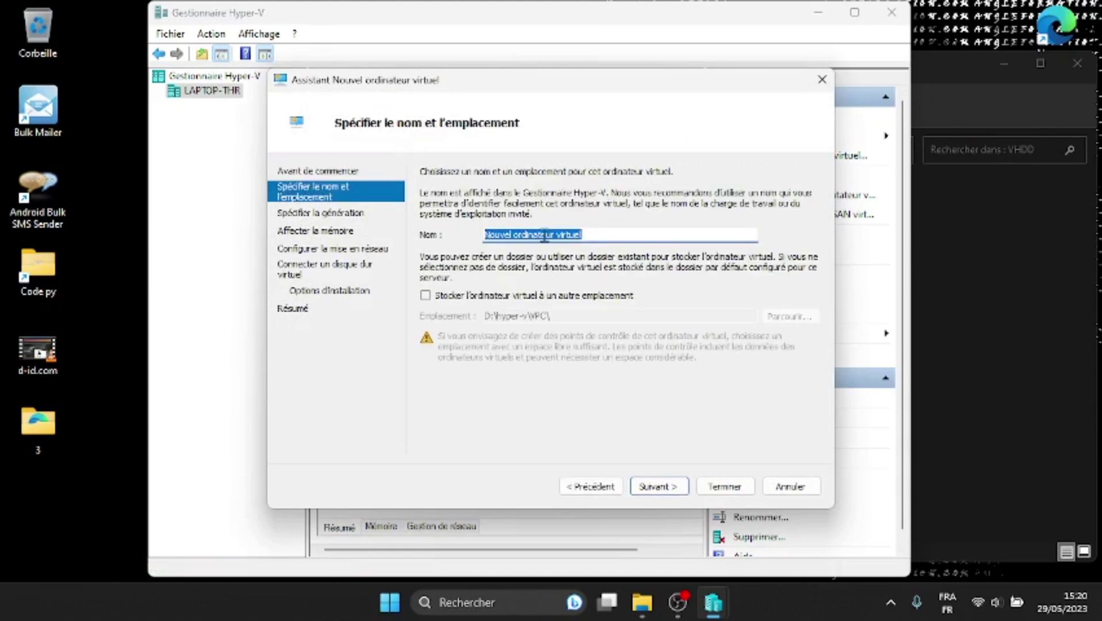
type("WIN")
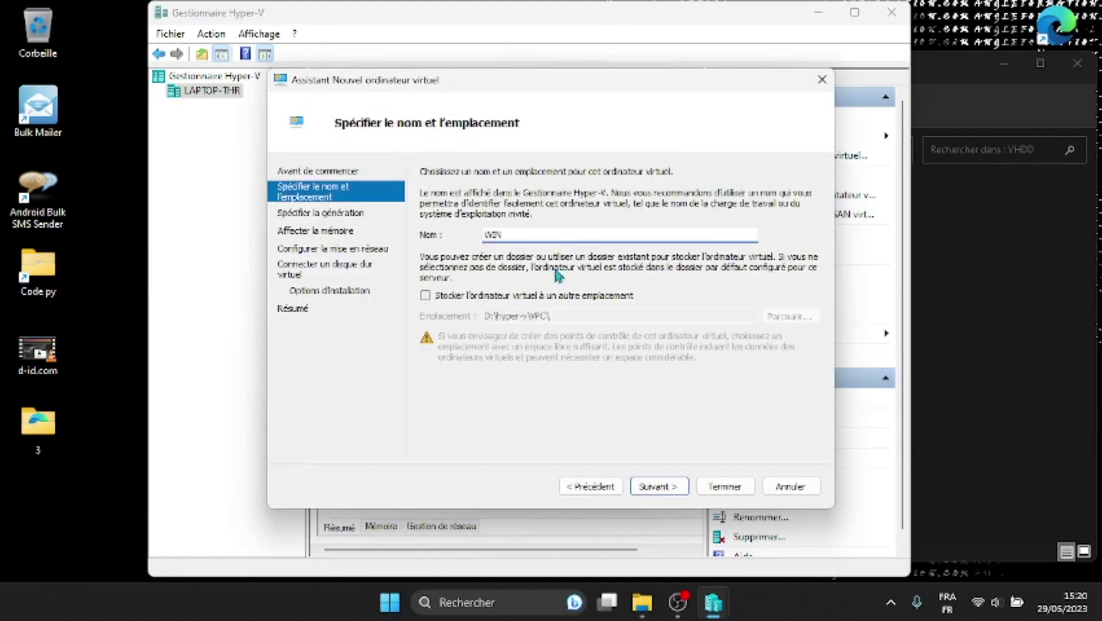
- Keep Génération 1 and 4096 MB of dynamic memory for the new machine, and connect its network to Default Switch
left_click(342, 216)
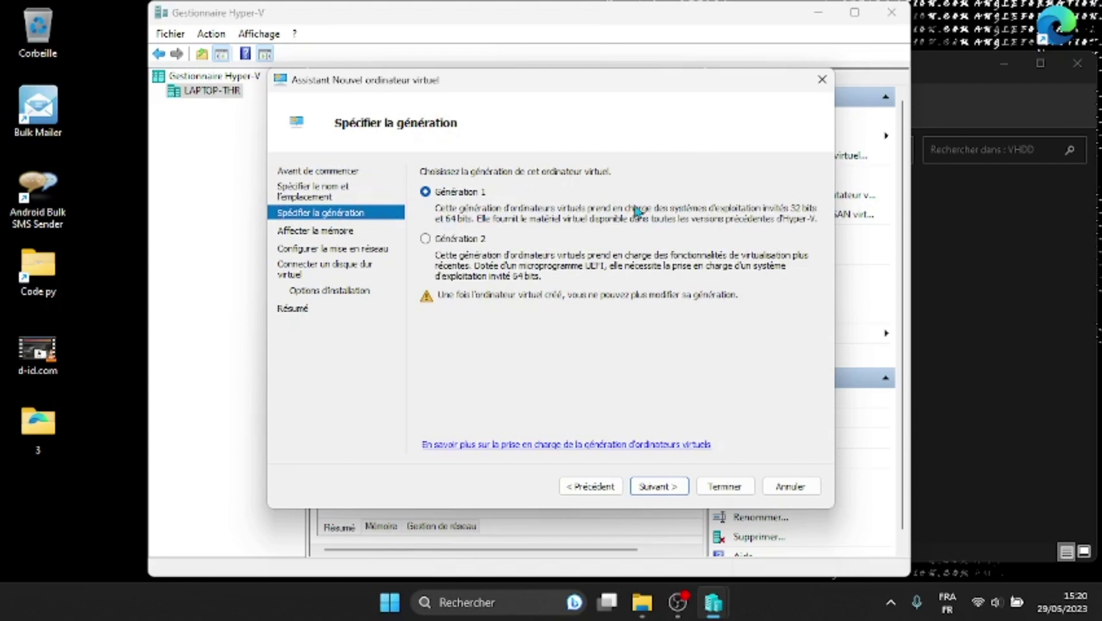
left_click(310, 232)
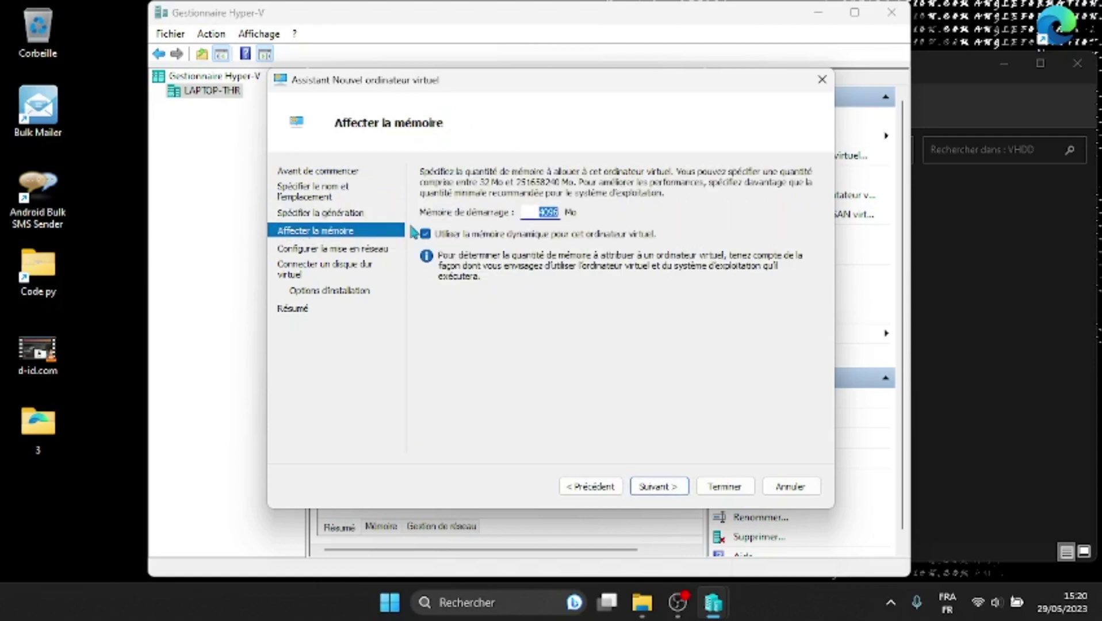
left_click(317, 249)
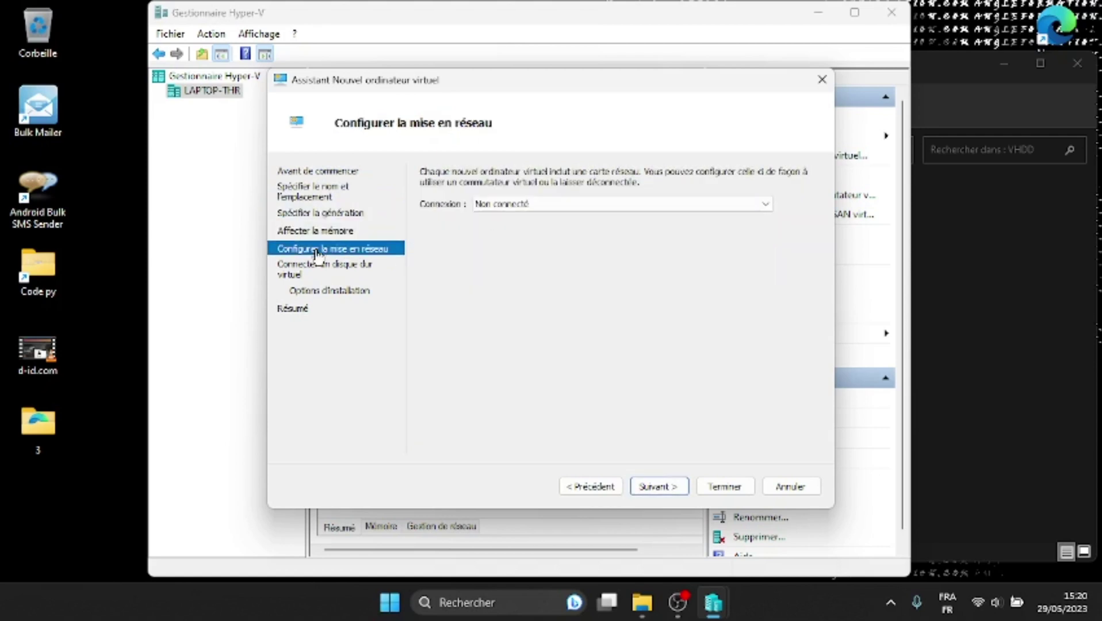
left_click(524, 206)
left_click(520, 229)
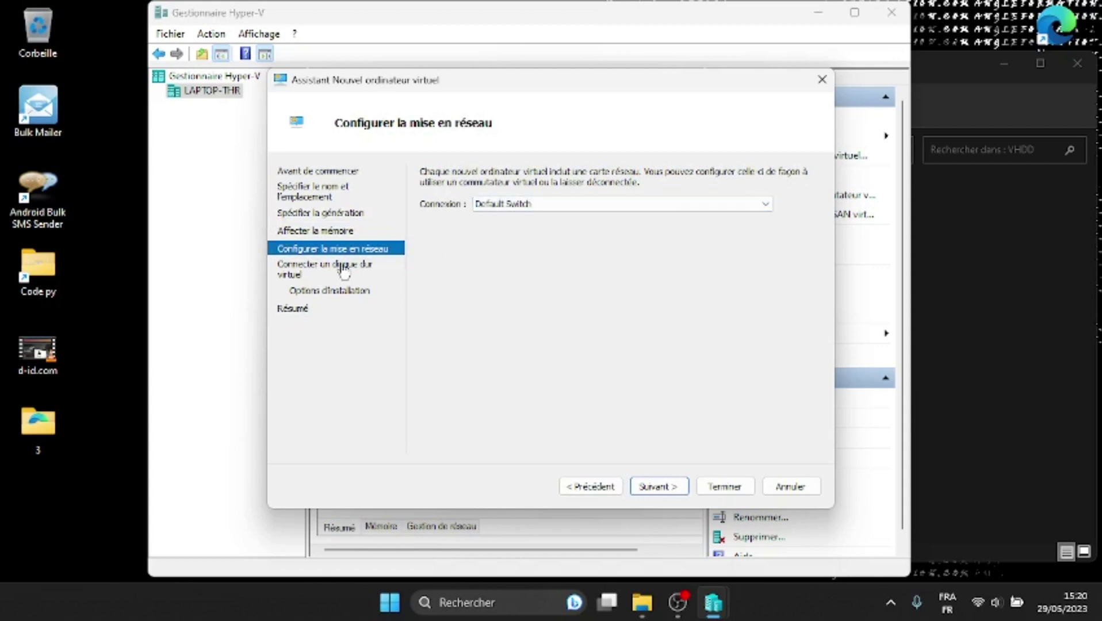
- Attach the existing virtual hard disk w7-32.vhdx from the VHDD folder and finish creating the virtual machine
left_click(337, 269)
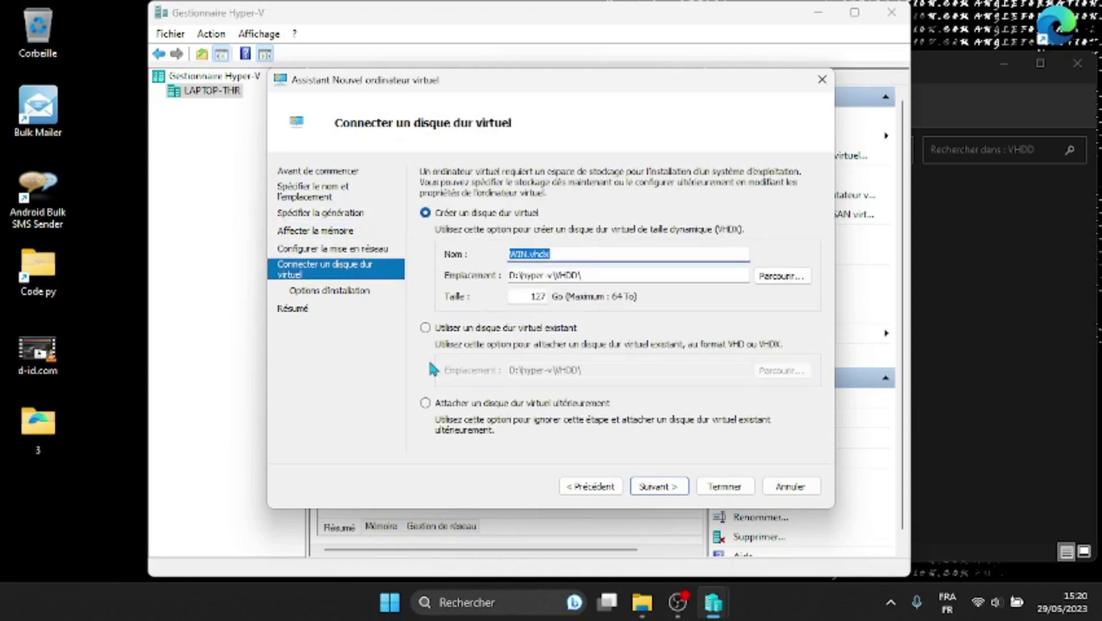
left_click(450, 331)
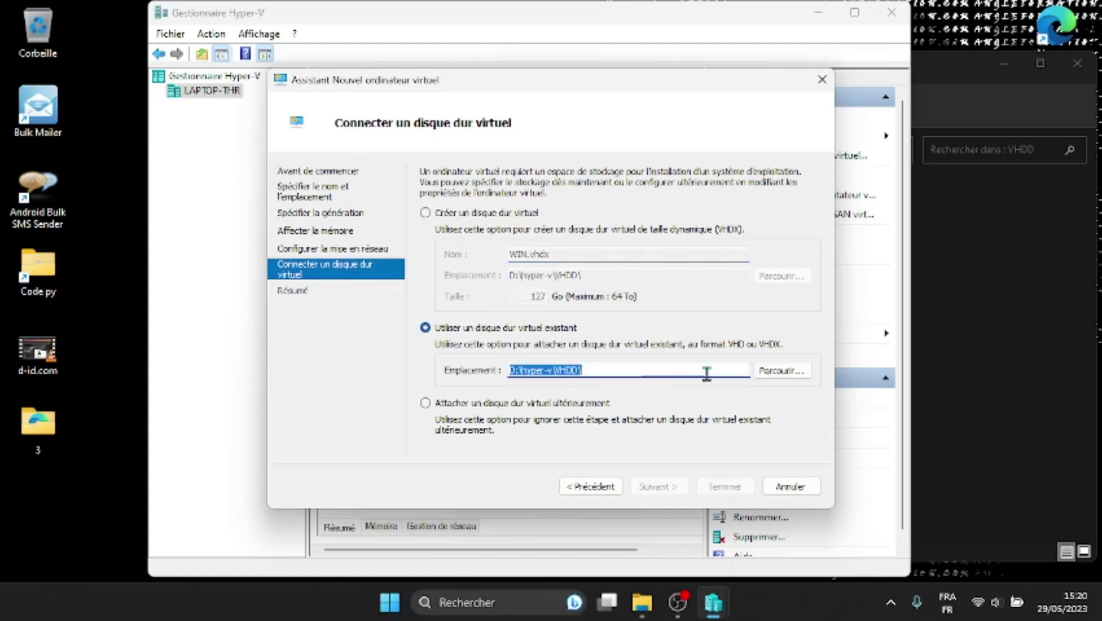
left_click(798, 374)
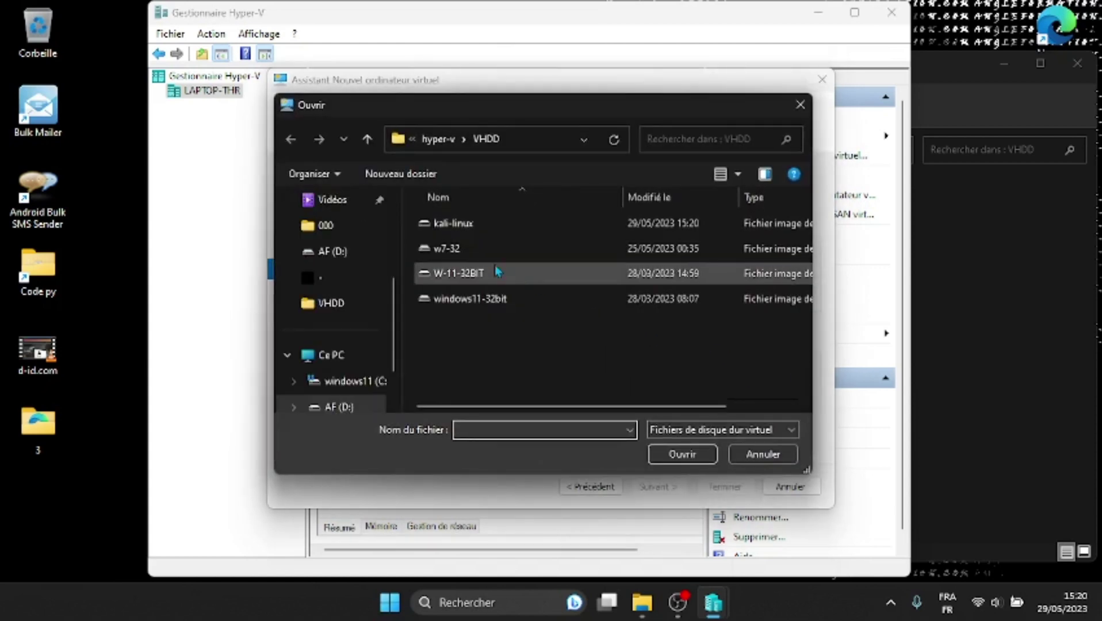
double_click(460, 252)
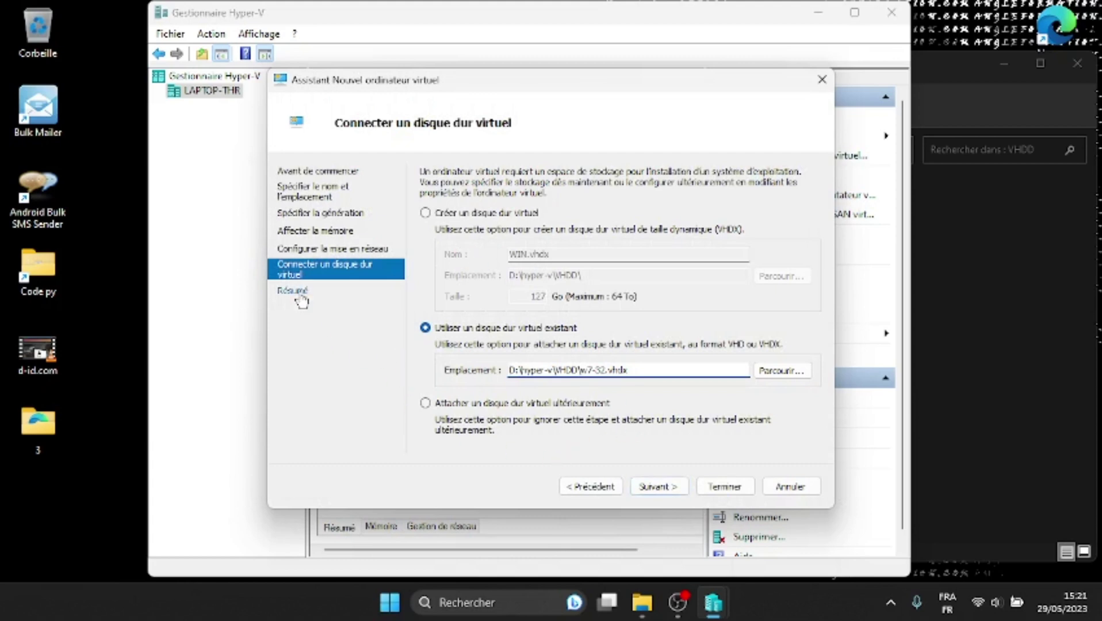
left_click(293, 292)
left_click(721, 488)
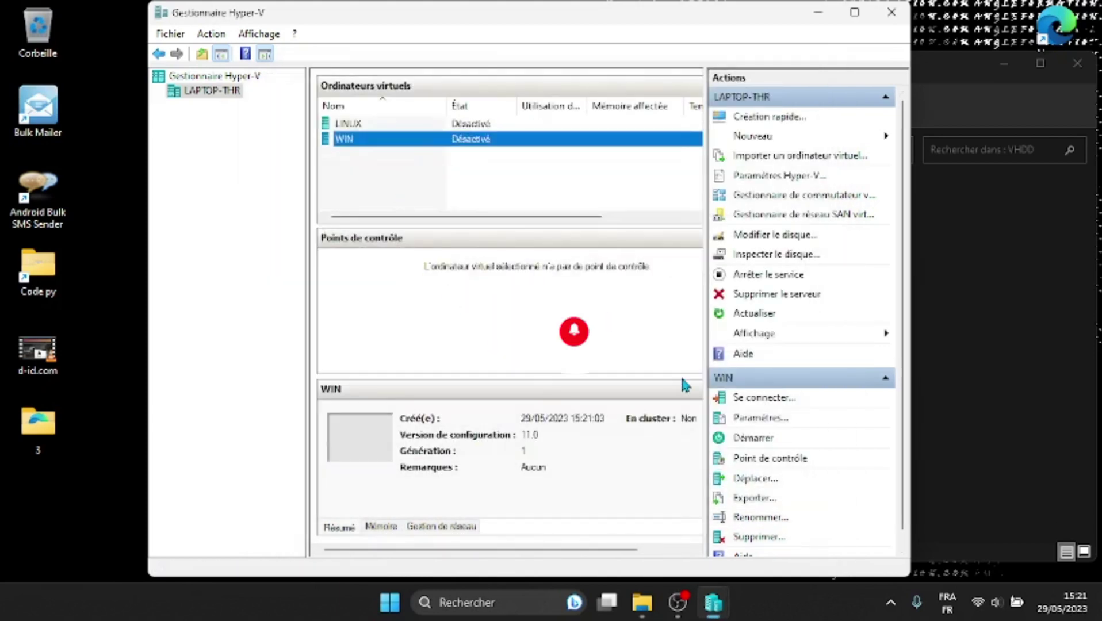
- Connect to the WIN virtual machine and power it on, booting with the option Démarrer Windows normalement
left_click(786, 405)
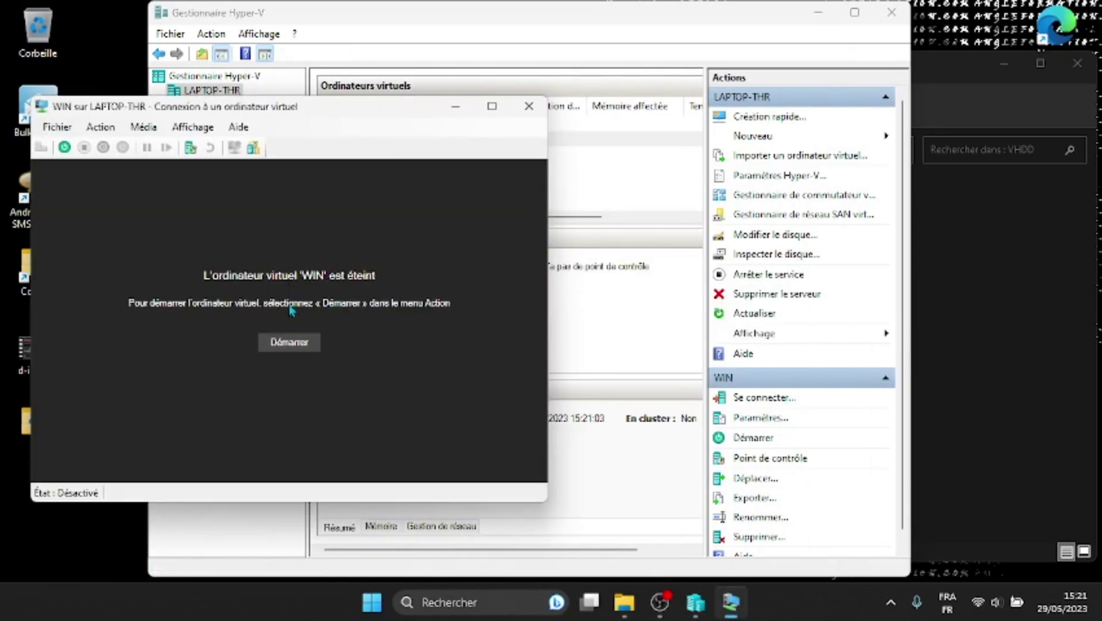
left_click(291, 341)
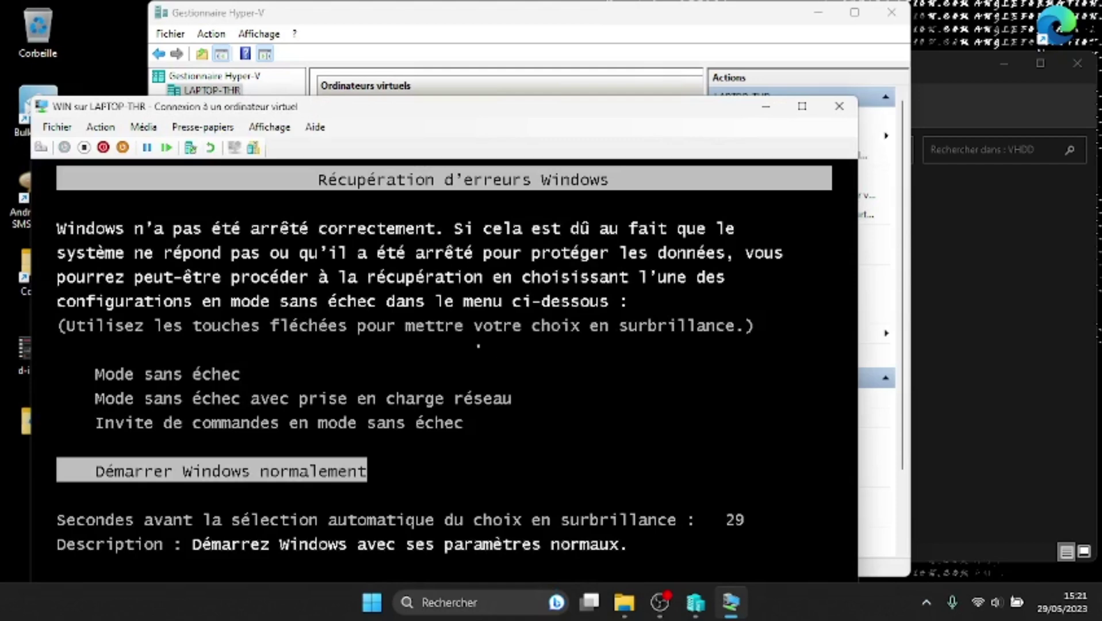
key("Up")
key("Up")
key("Up")
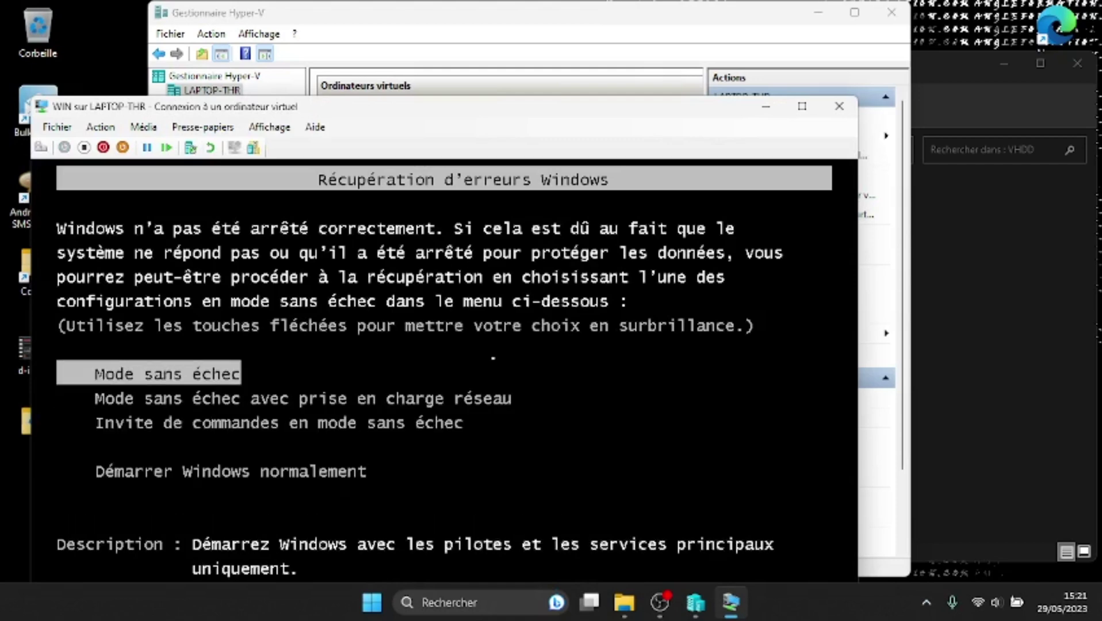
key("Down")
key("Down")
key("Down")
key("Down")
key("Down")
key("Down")
key("Down")
key("Return")
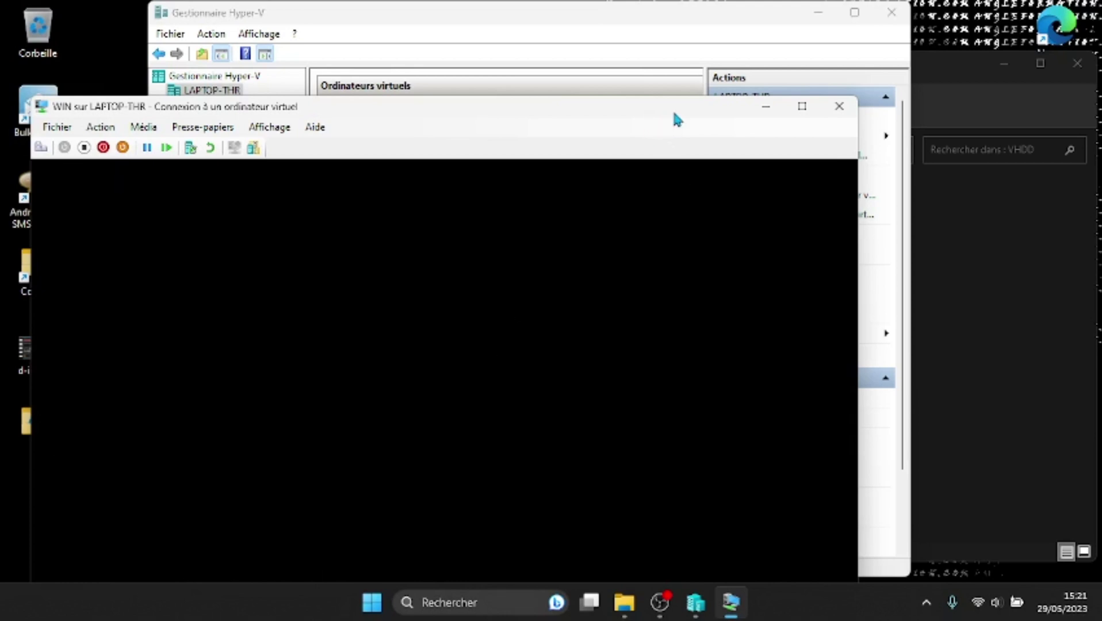
- Move the WIN connection window higher on the desktop and skip the disk integrity check during startup
left_click_drag(673, 114, 712, 46)
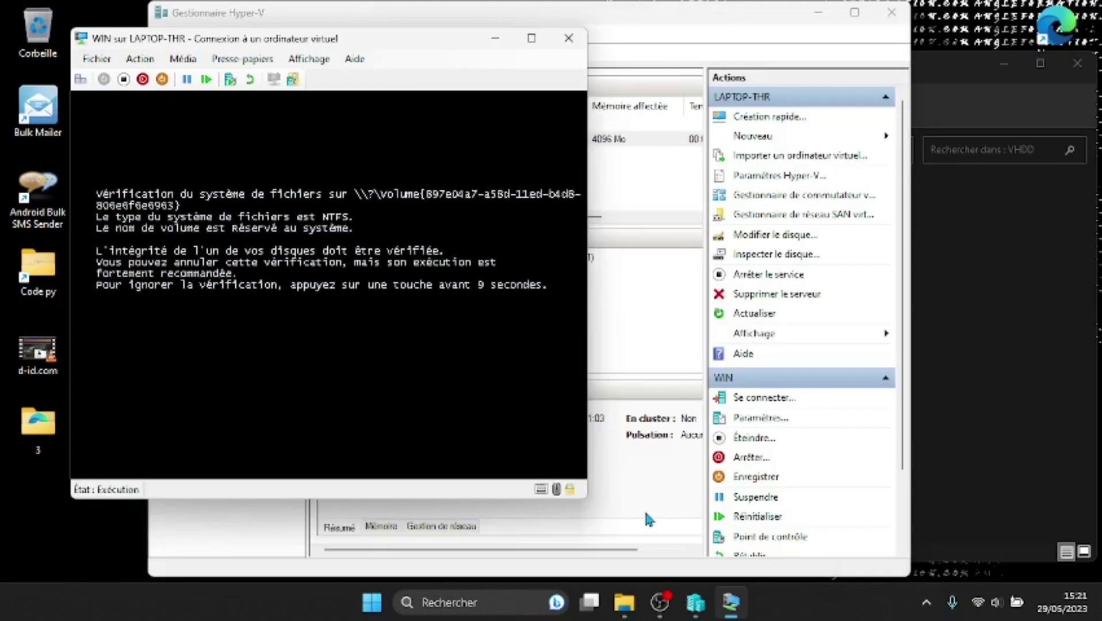
key("space")
key("space")
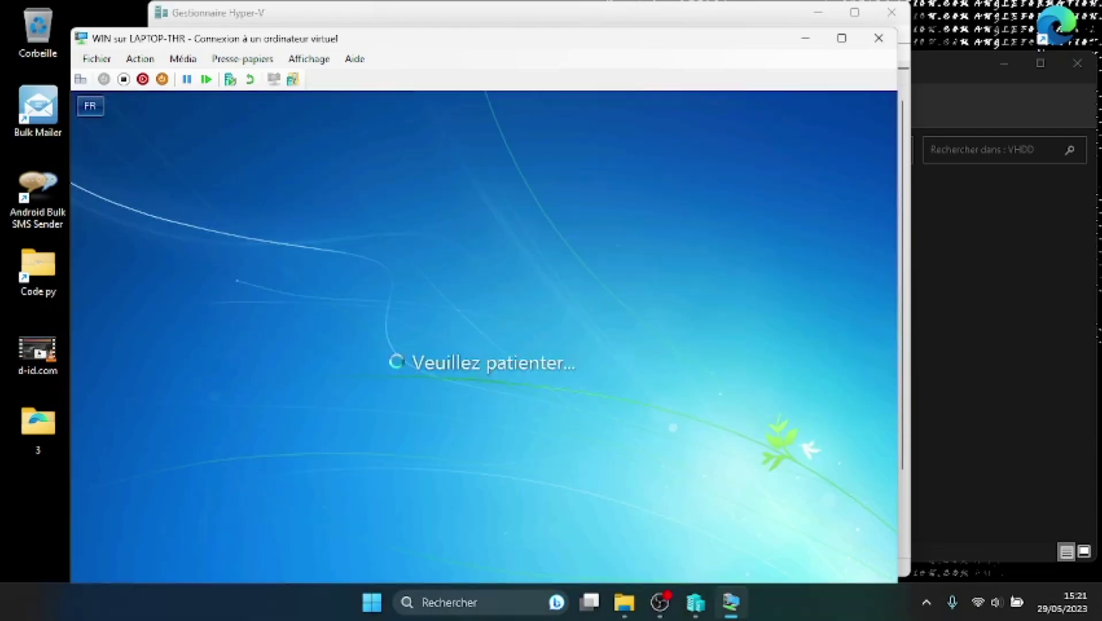